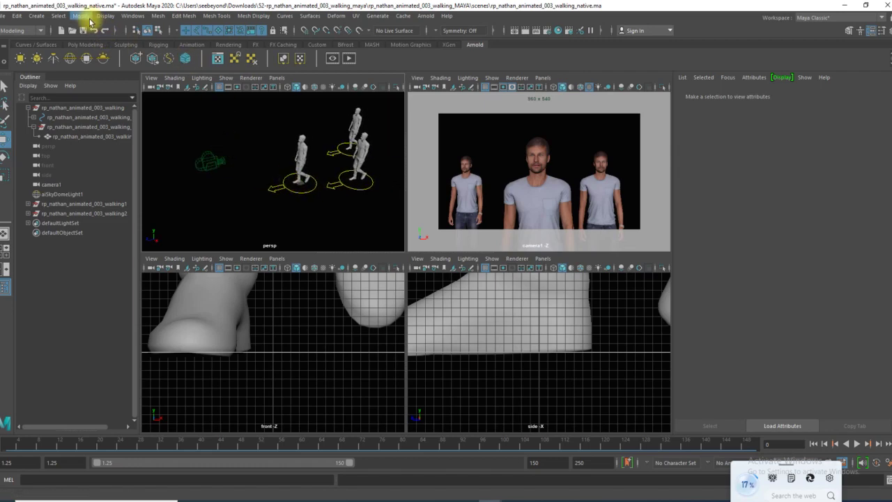
# Measure from the camera to the middle figure with the Distance Tool, reading 273.05
pyautogui.click(47, 16)
pyautogui.moveTo(61, 186)
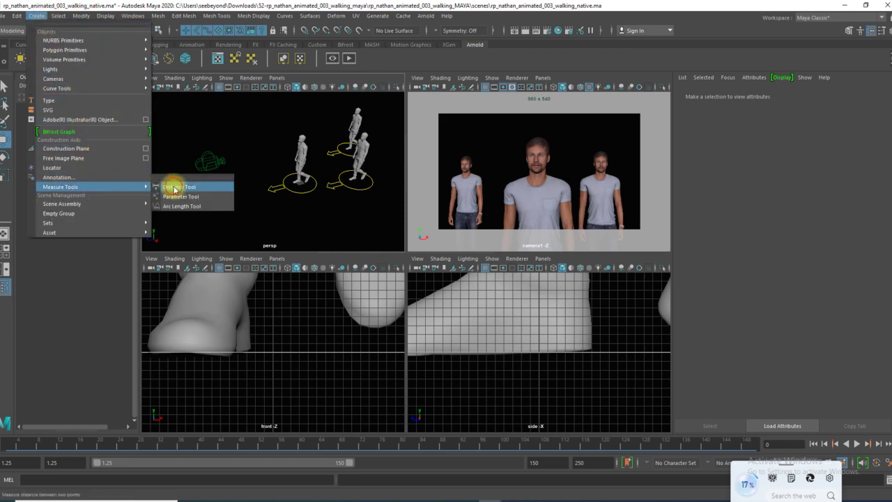
pyautogui.click(175, 188)
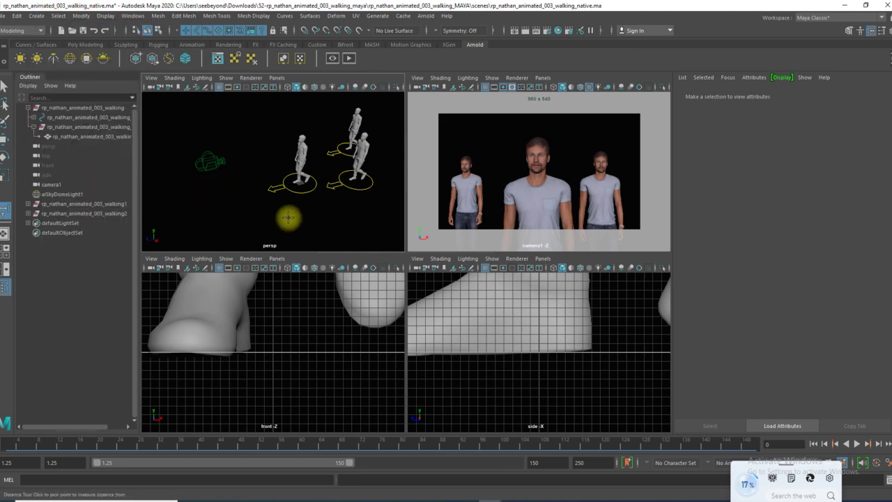
pyautogui.click(221, 161)
pyautogui.click(303, 146)
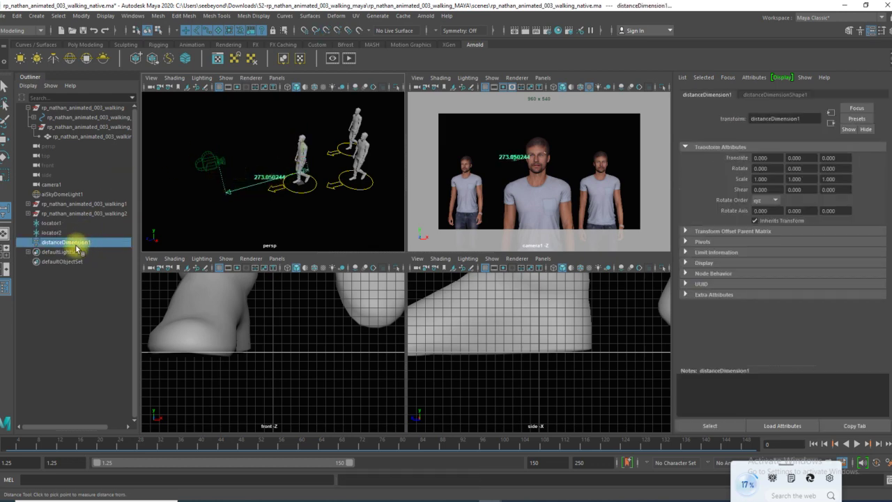
# Parent locator1 under camera1
pyautogui.click(53, 223)
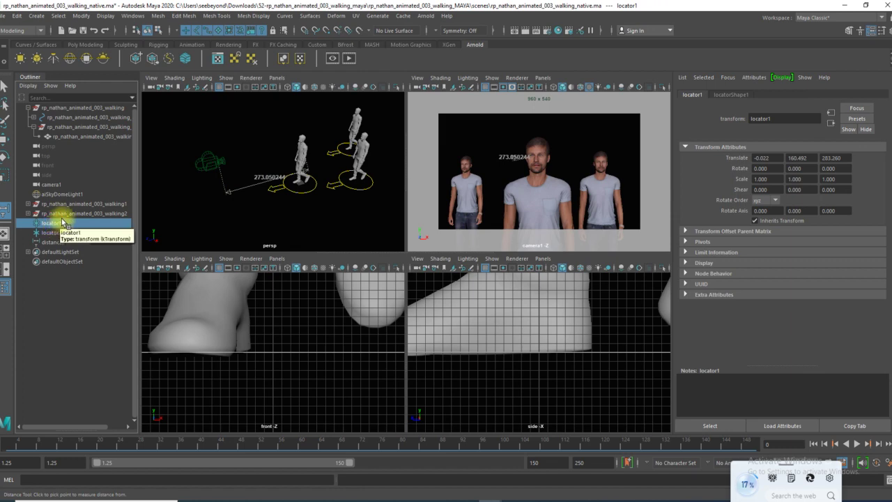
pyautogui.keyDown('ctrl'); pyautogui.click(50, 187); pyautogui.keyUp('ctrl')
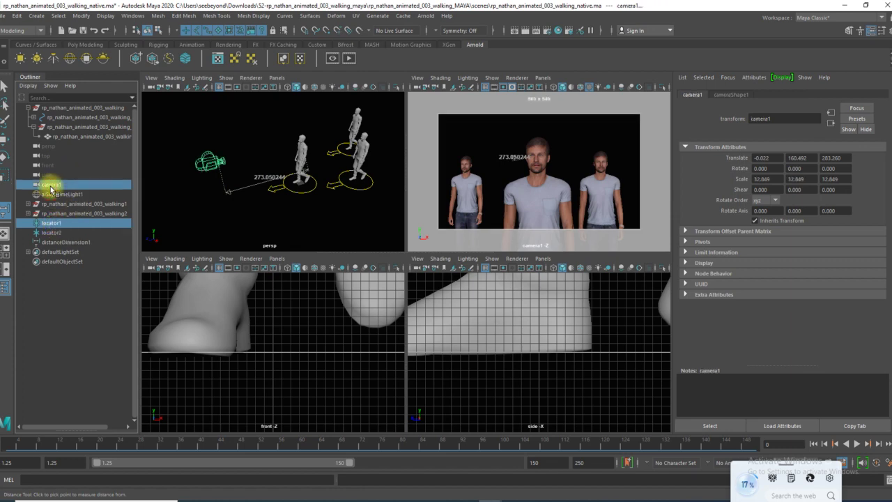
pyautogui.press('p')
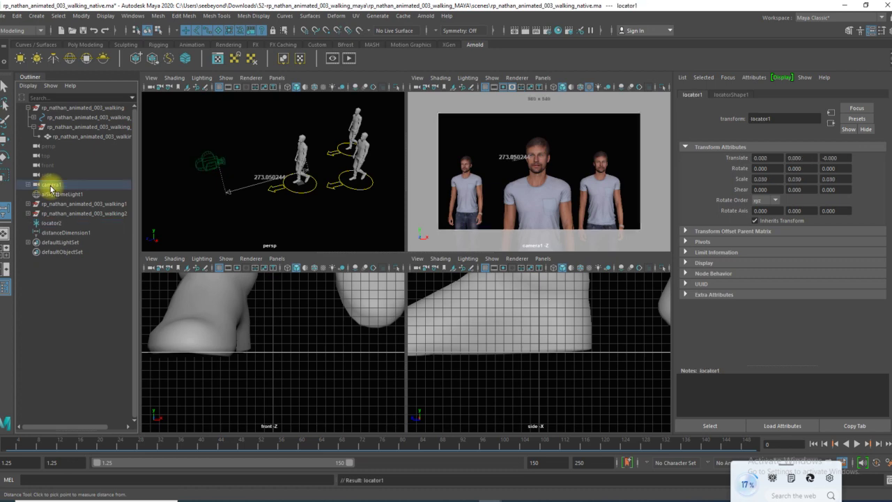
# Show shape nodes in the Outliner and select distanceDimensionShape1
pyautogui.click(29, 185)
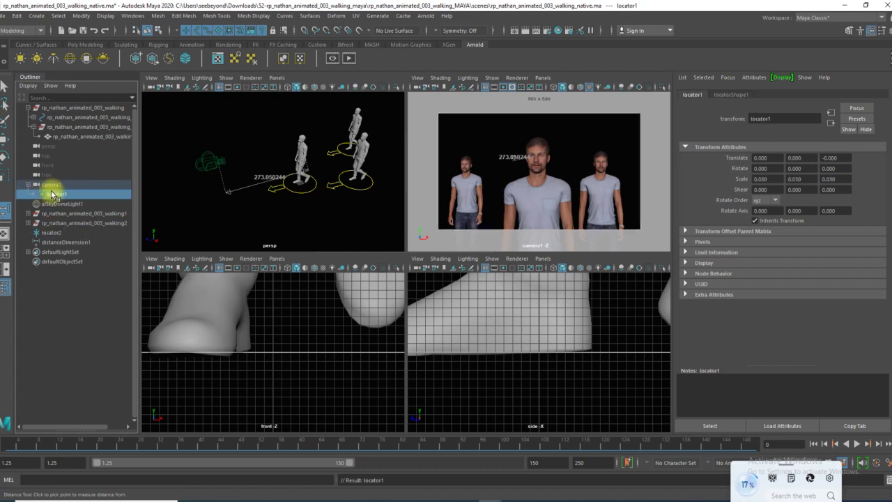
pyautogui.click(53, 242)
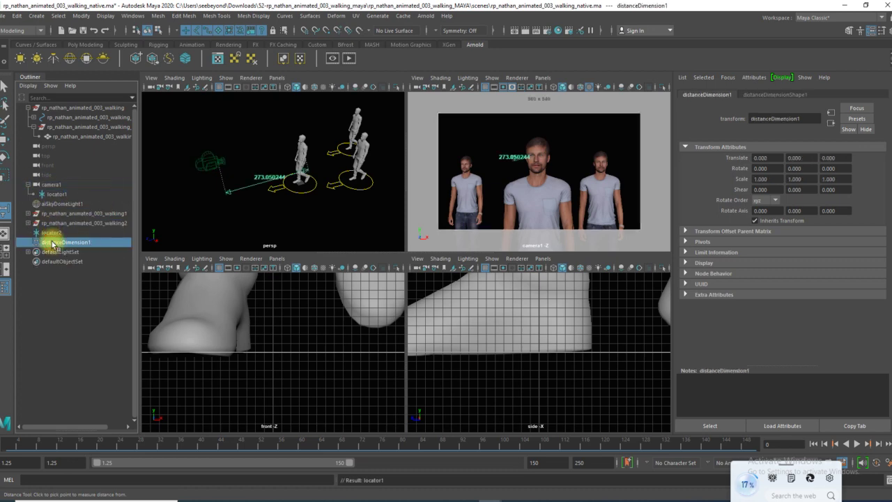
pyautogui.rightClick(62, 245)
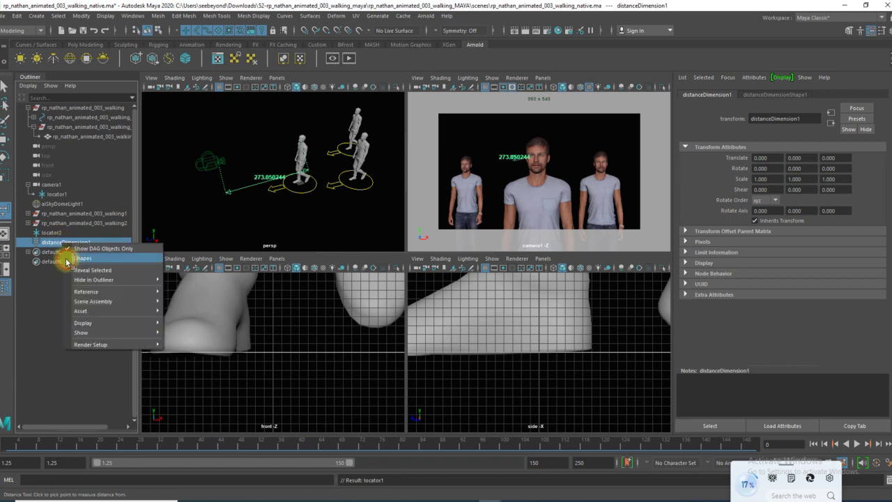
pyautogui.click(66, 259)
pyautogui.click(59, 262)
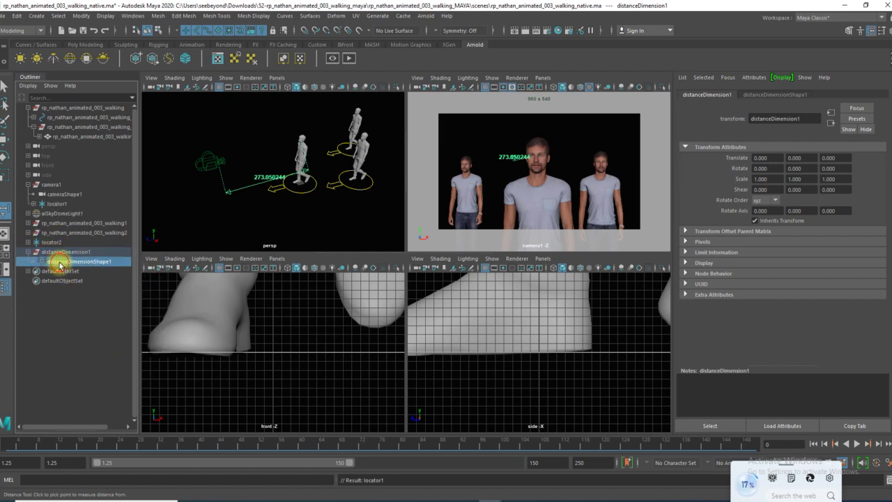
# Load distanceDimensionShape1 as source and cameraShape1 as target in the Connection Editor
pyautogui.click(135, 16)
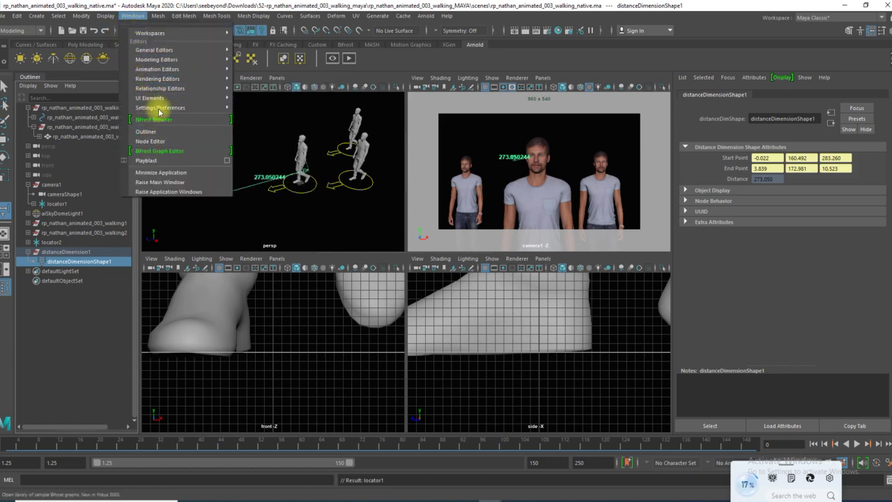
pyautogui.moveTo(157, 69)
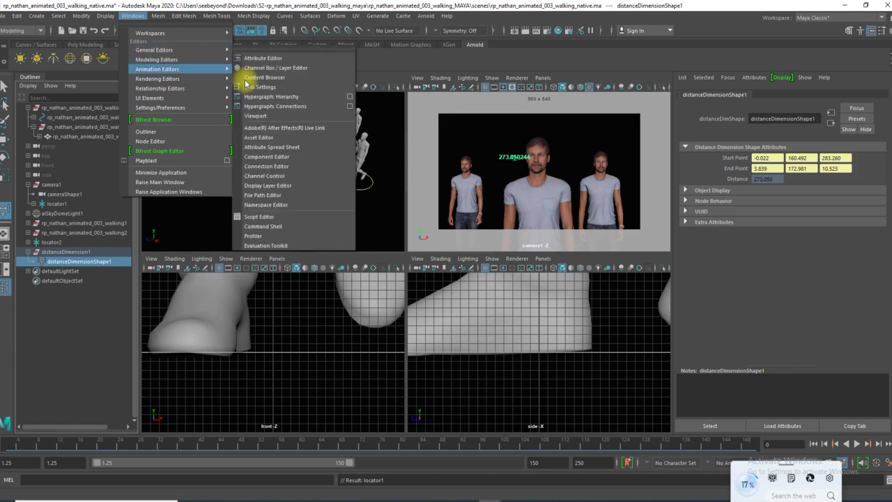
pyautogui.click(278, 166)
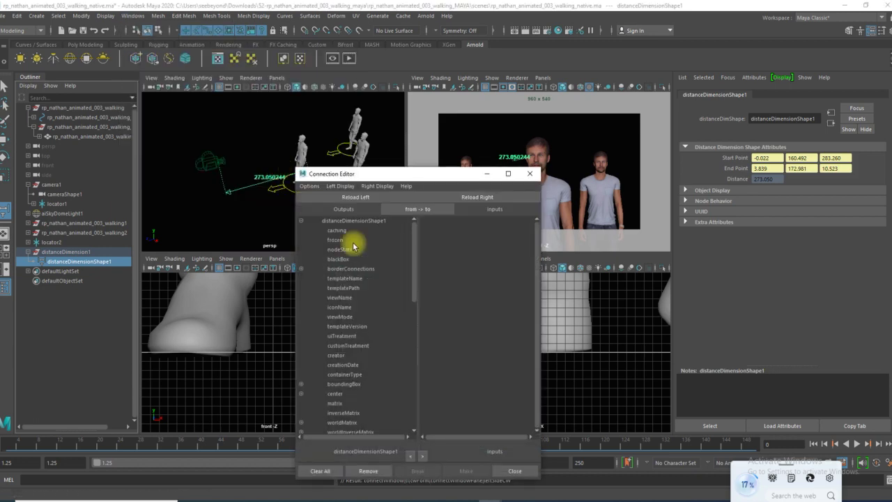
pyautogui.click(64, 263)
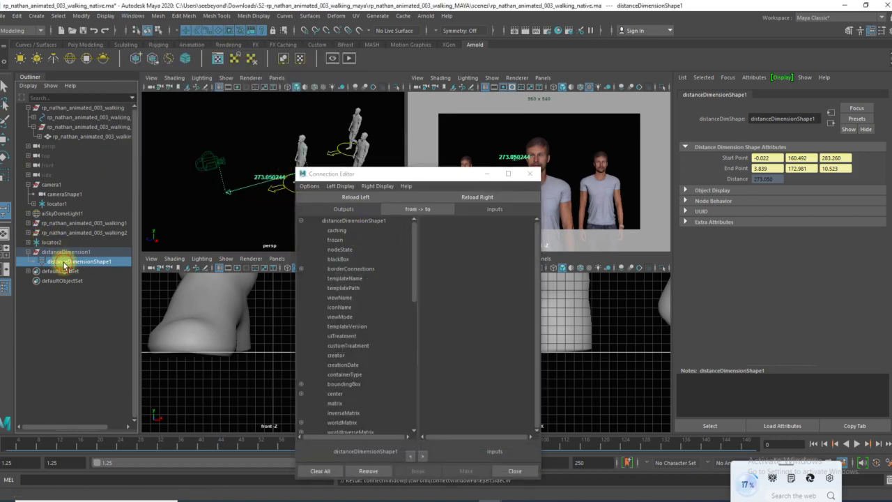
pyautogui.click(348, 198)
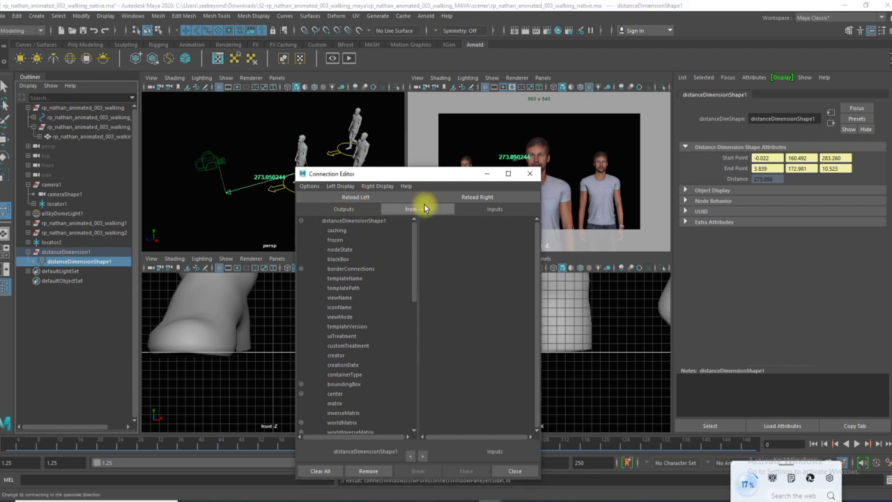
pyautogui.click(55, 195)
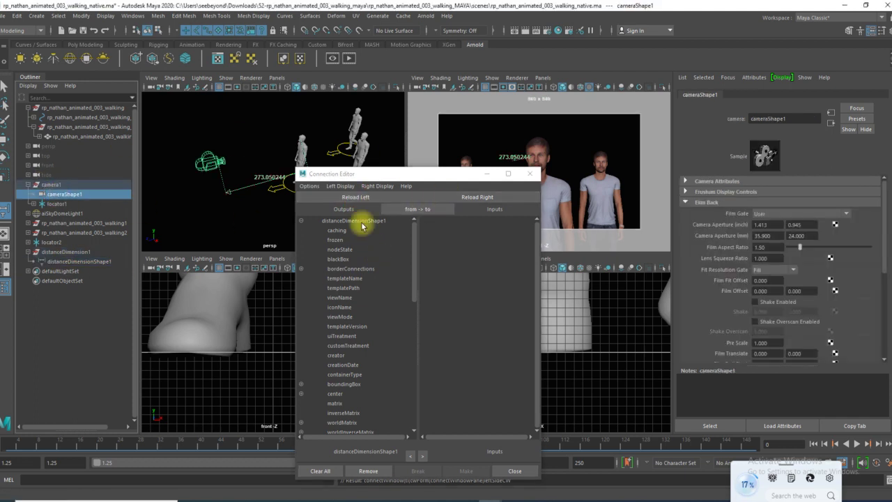
pyautogui.click(473, 198)
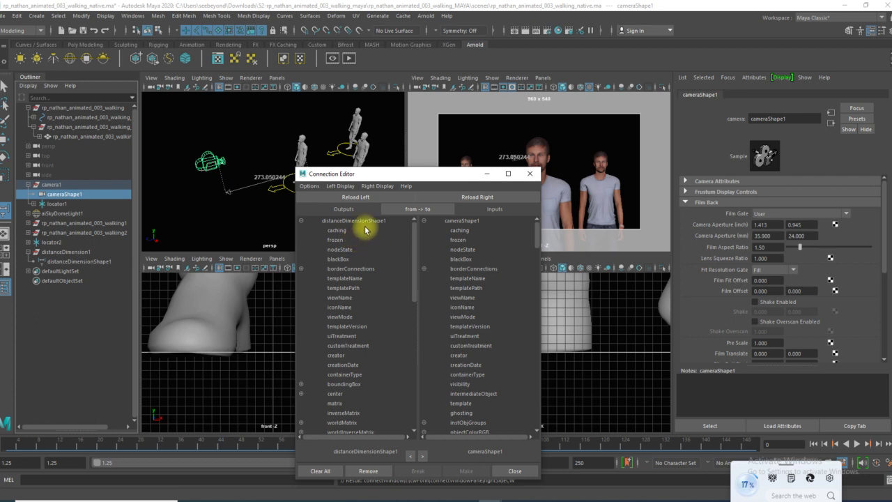
# Connect the distance attribute to cameraShape1's aiFocusDistance and close the editor
pyautogui.moveTo(460, 174); pyautogui.dragTo(441, 137)
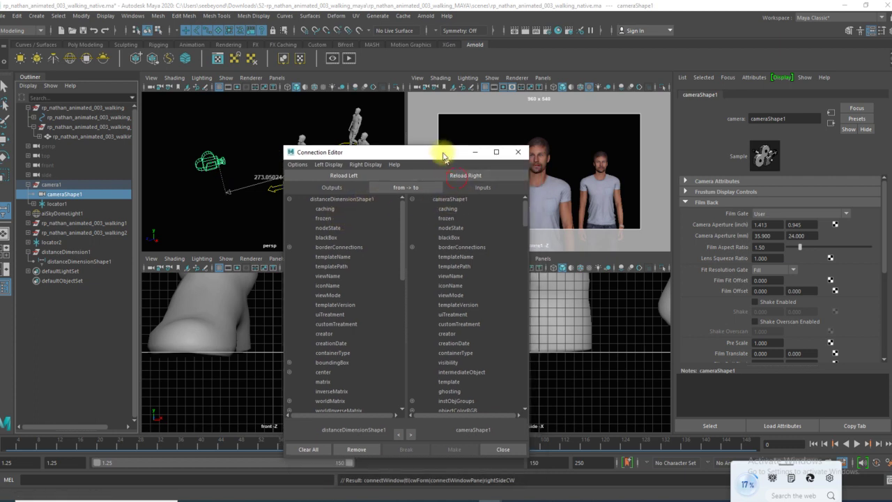
pyautogui.moveTo(397, 229); pyautogui.dragTo(395, 387)
pyautogui.click(317, 388)
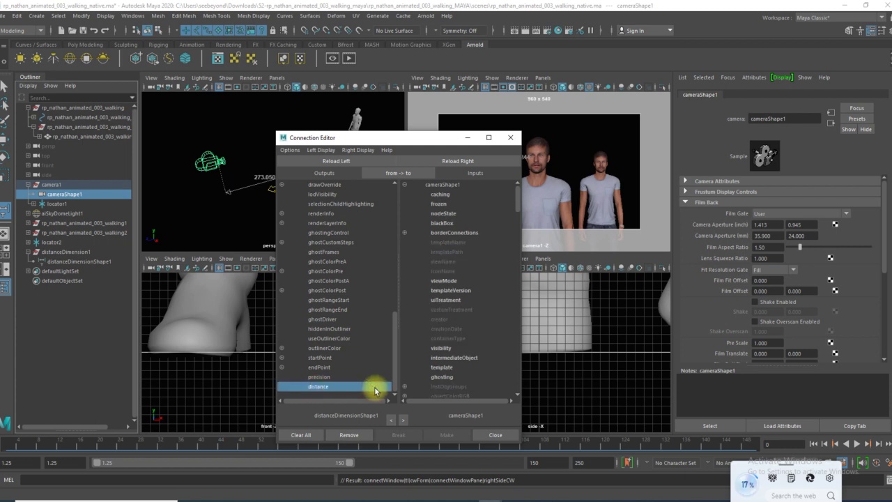
pyautogui.scroll(-10, 457, 322)
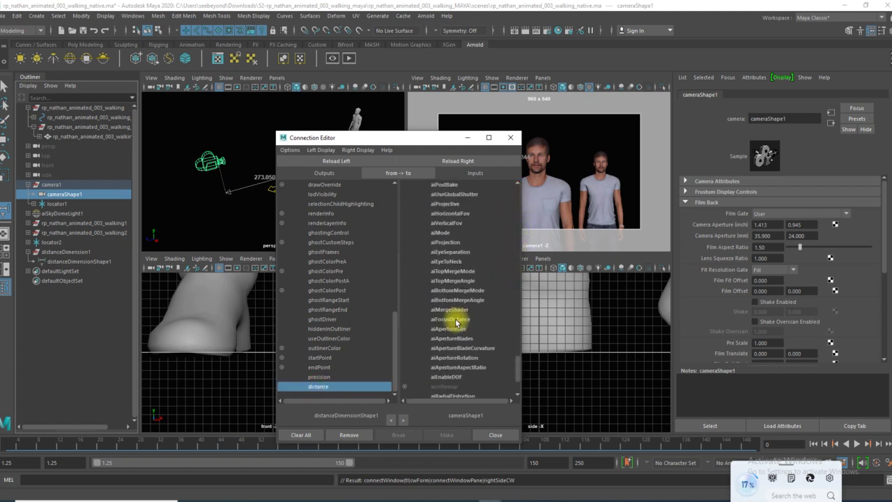
pyautogui.click(454, 320)
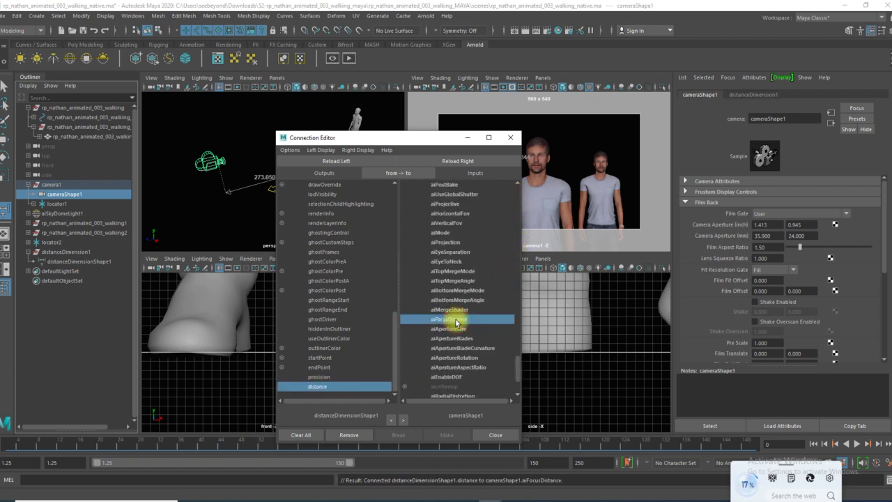
pyautogui.click(499, 436)
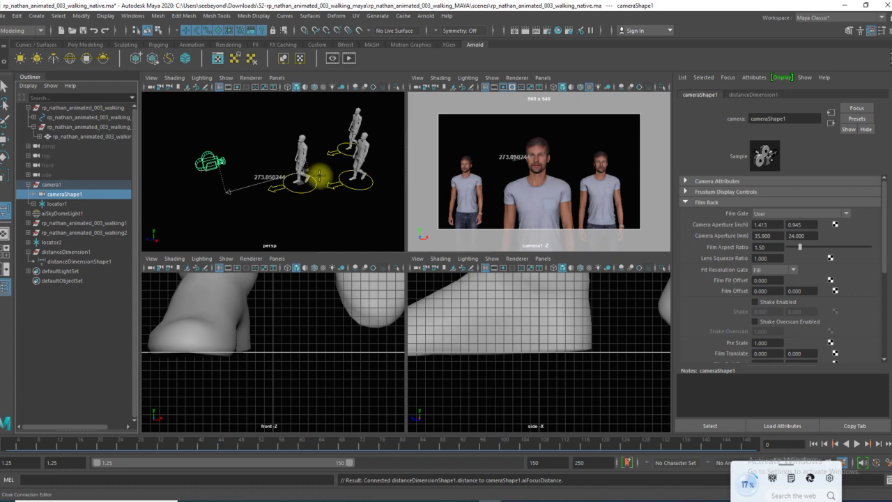
# Move locator2 back along Z beside the right-hand figure
pyautogui.click(55, 243)
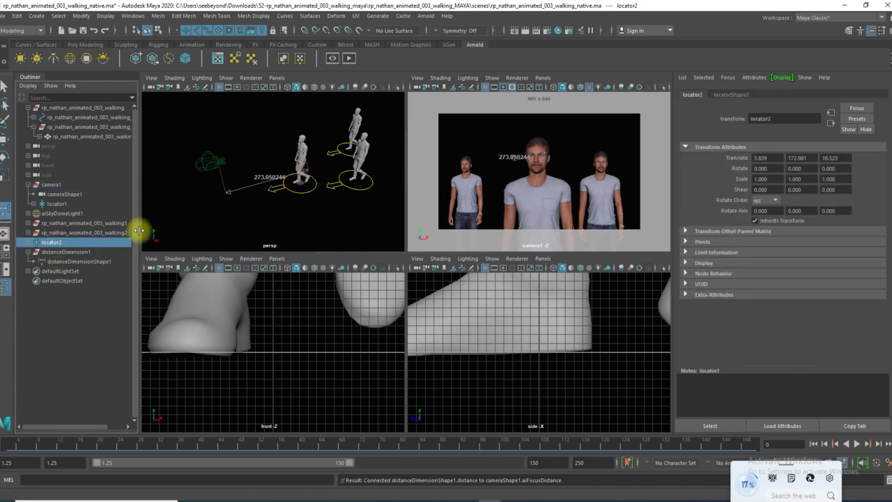
pyautogui.press('w')
pyautogui.moveTo(308, 169)
pyautogui.mouseDown()
pyautogui.moveTo(261, 148)
pyautogui.moveTo(381, 136)
pyautogui.mouseUp()
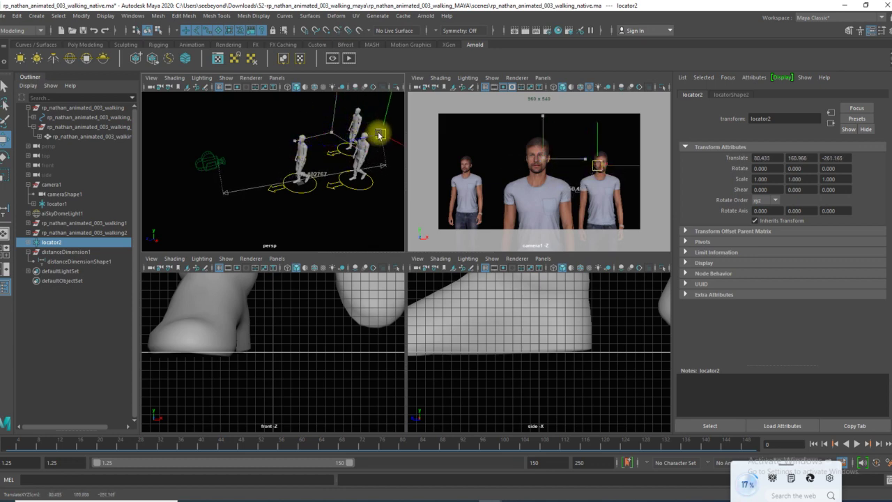
# Render the camera view in the Arnold RenderView and select cameraShape1
pyautogui.click(347, 60)
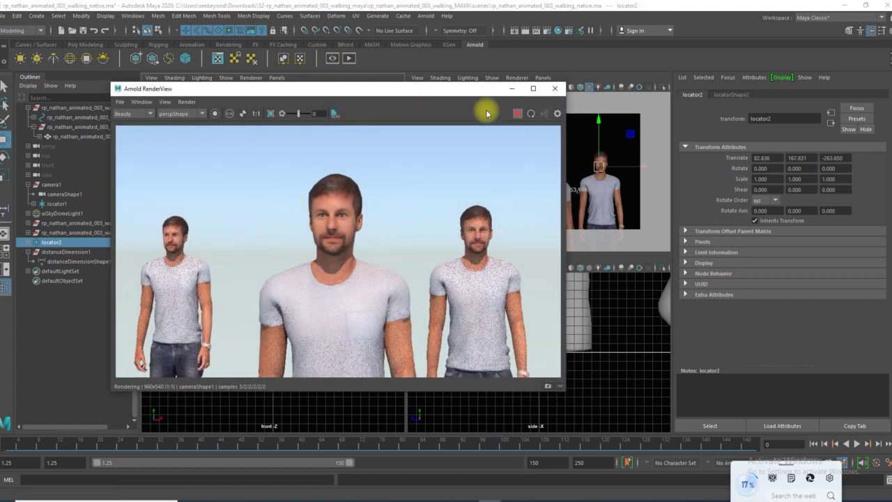
pyautogui.moveTo(476, 113); pyautogui.dragTo(467, 147)
pyautogui.click(417, 91)
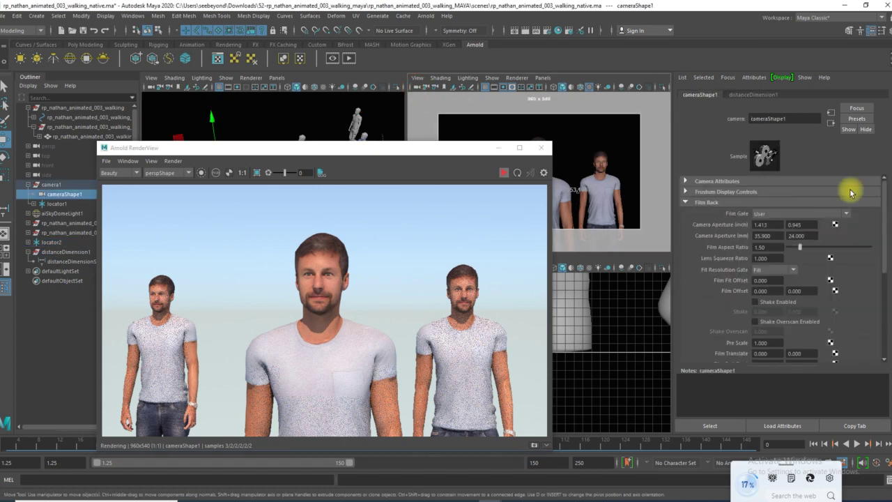
pyautogui.click(737, 210)
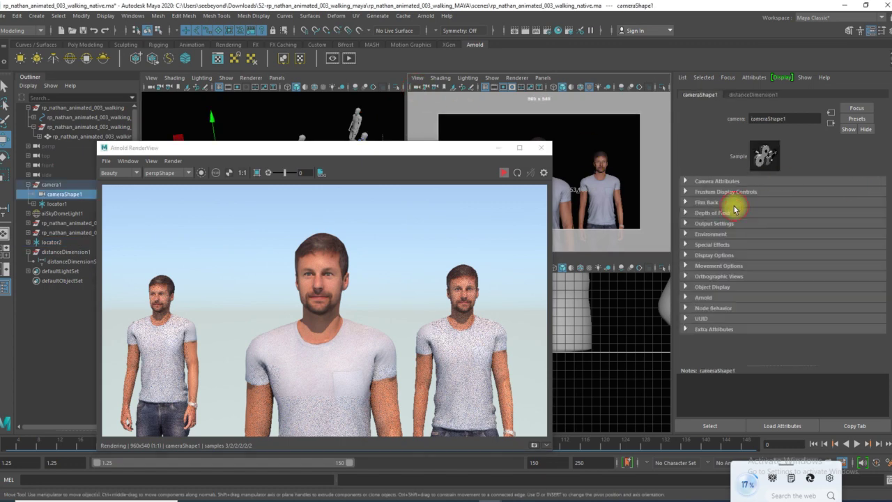
# Enable DOF in cameraShape1's Arnold section, start the IPR render, and set Aperture Size 1
pyautogui.click(704, 298)
pyautogui.scroll(-3, 746, 299)
pyautogui.scroll(-2, 753, 293)
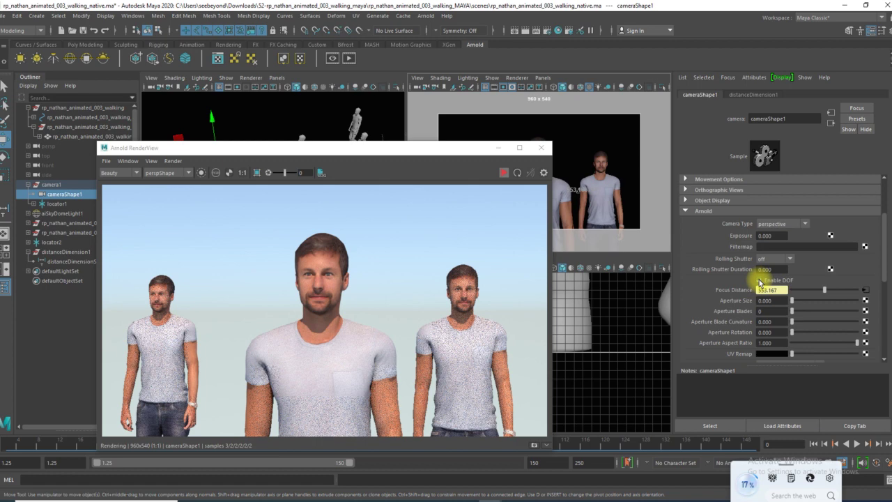
pyautogui.click(760, 281)
pyautogui.write('1.000')
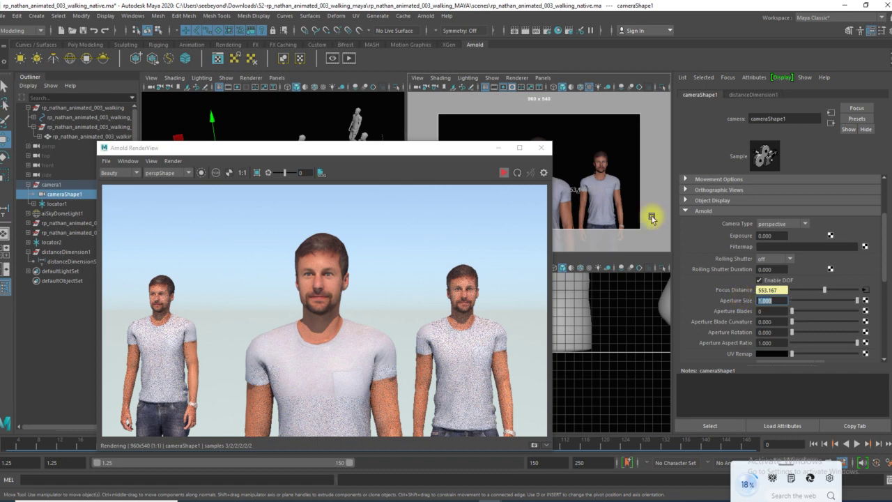
pyautogui.click(502, 174)
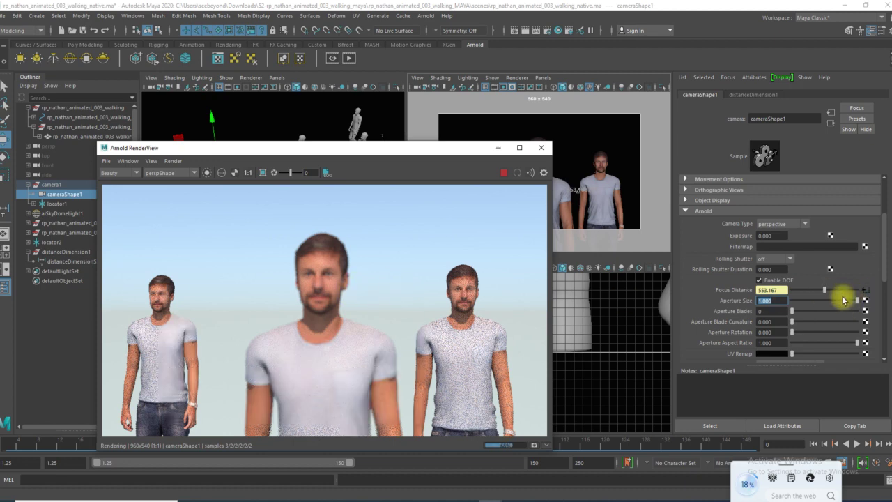
pyautogui.press('Return')
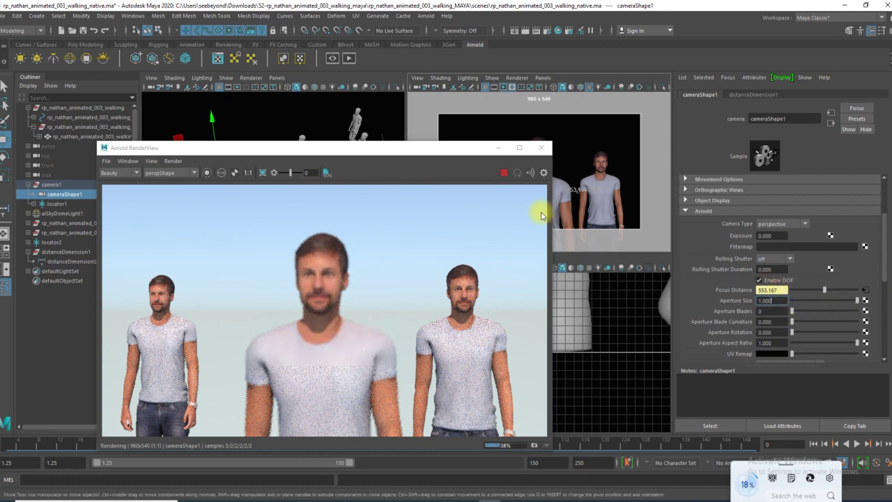
# Move locator2 onto the rear figure so the focus distance reads 489.54, dismissing the warning
pyautogui.moveTo(432, 148); pyautogui.dragTo(458, 204)
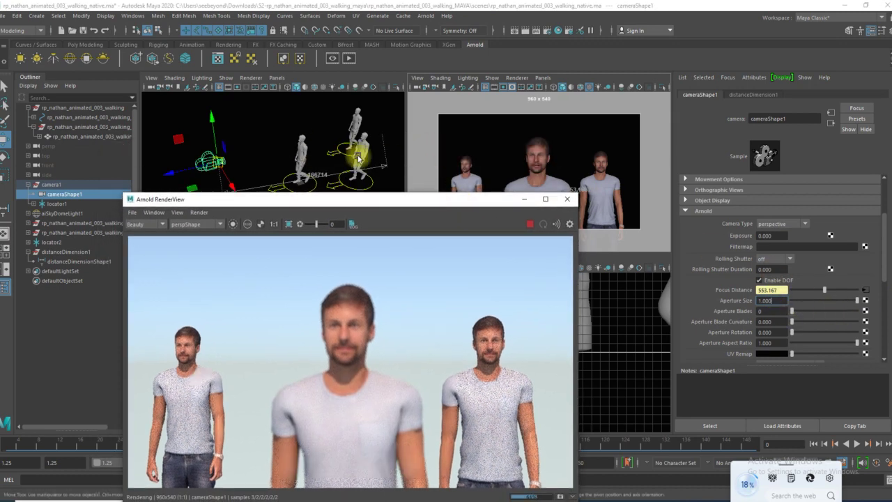
pyautogui.click(51, 242)
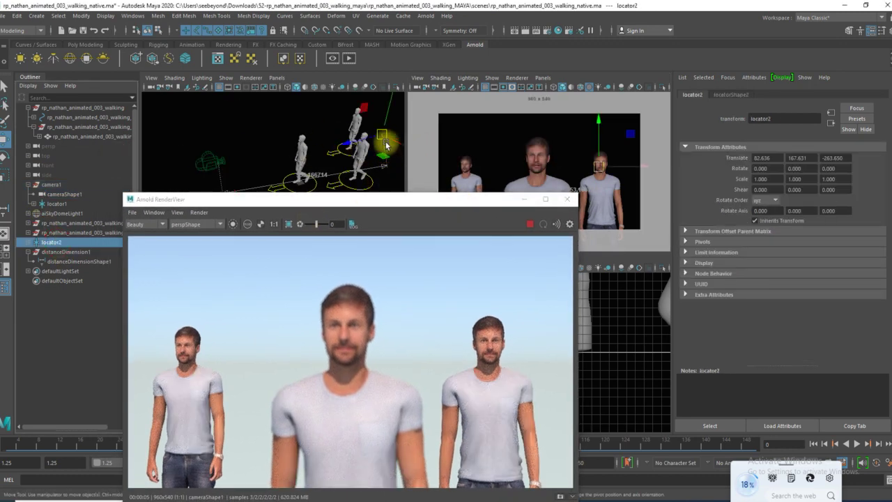
pyautogui.moveTo(383, 159)
pyautogui.mouseDown()
pyautogui.moveTo(363, 138)
pyautogui.moveTo(302, 145)
pyautogui.mouseUp()
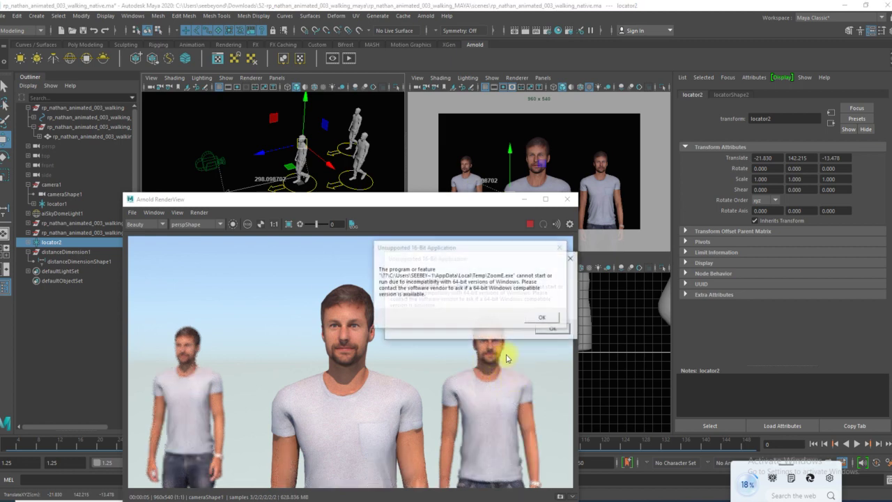
pyautogui.click(540, 320)
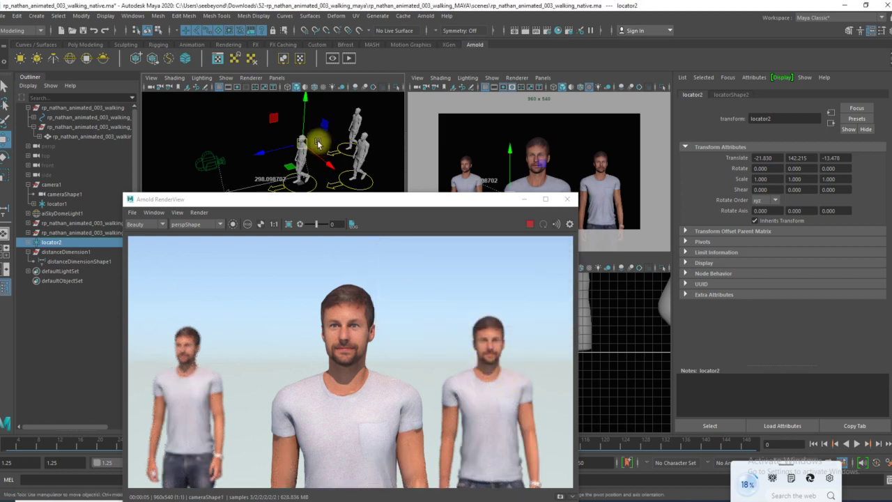
pyautogui.moveTo(318, 198)
pyautogui.mouseDown()
pyautogui.moveTo(327, 211)
pyautogui.moveTo(395, 227)
pyautogui.mouseUp()
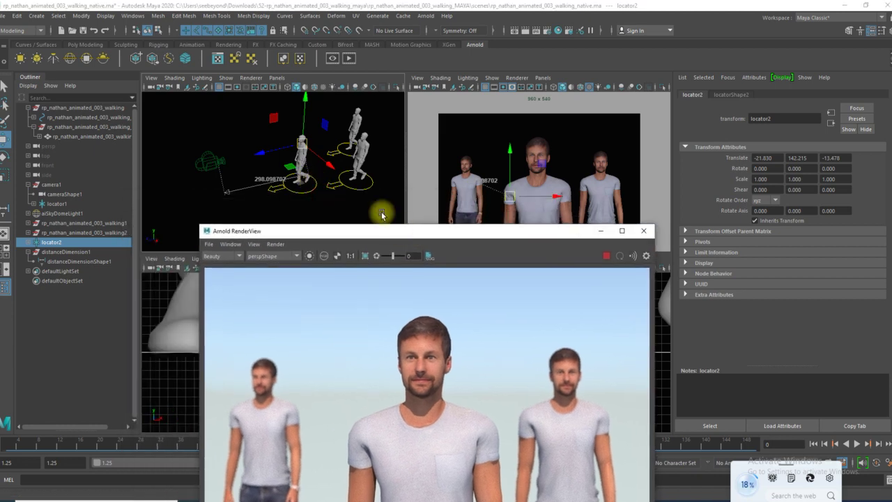
pyautogui.moveTo(302, 144)
pyautogui.mouseDown()
pyautogui.moveTo(344, 131)
pyautogui.moveTo(356, 115)
pyautogui.mouseUp()
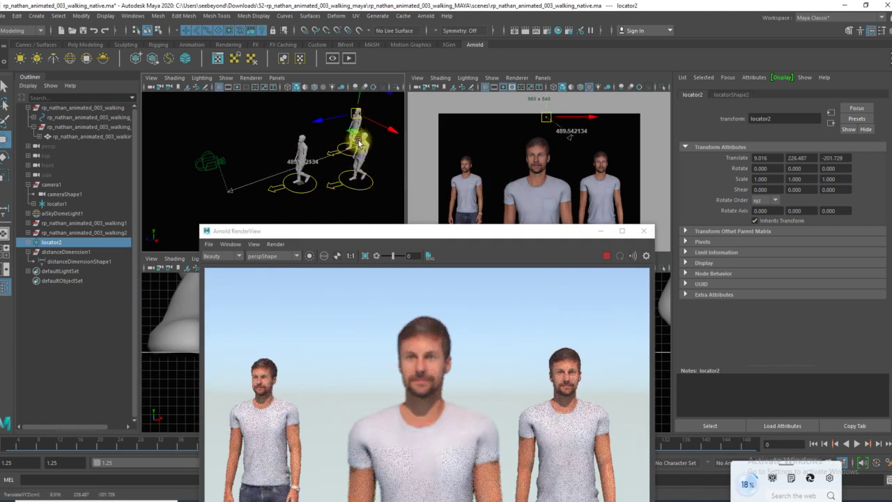
# Set cameraShape1's Arnold Aperture Size to 3.000
pyautogui.click(64, 195)
pyautogui.scroll(-5, 801, 282)
pyautogui.scroll(-2, 802, 281)
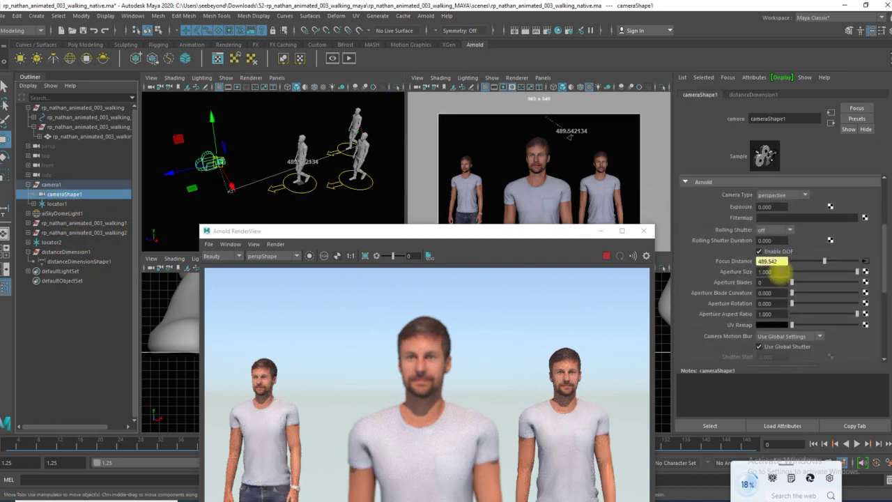
pyautogui.click(774, 273)
pyautogui.moveTo(857, 272)
pyautogui.mouseDown()
pyautogui.moveTo(790, 275)
pyautogui.moveTo(878, 279)
pyautogui.mouseUp()
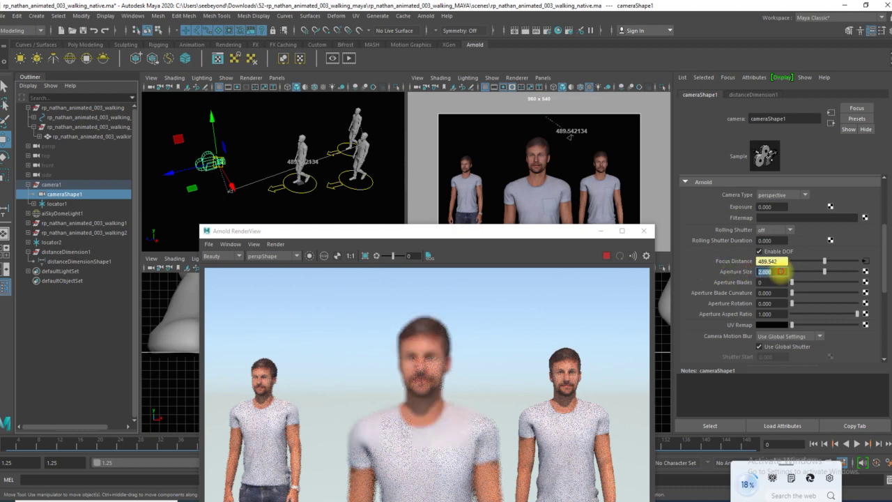
pyautogui.write('3.000')
pyautogui.press('Return')
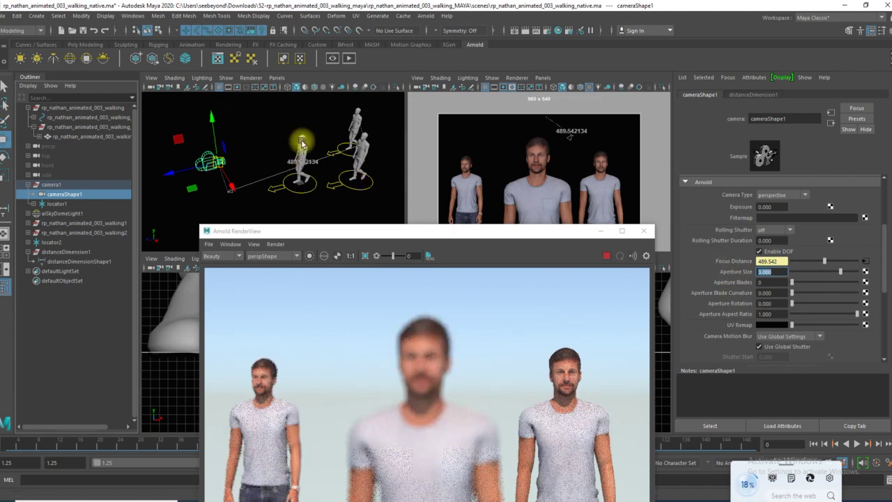
# Place locator2 on the middle walker's head, focus distance 272.14, so he renders sharp
pyautogui.click(52, 244)
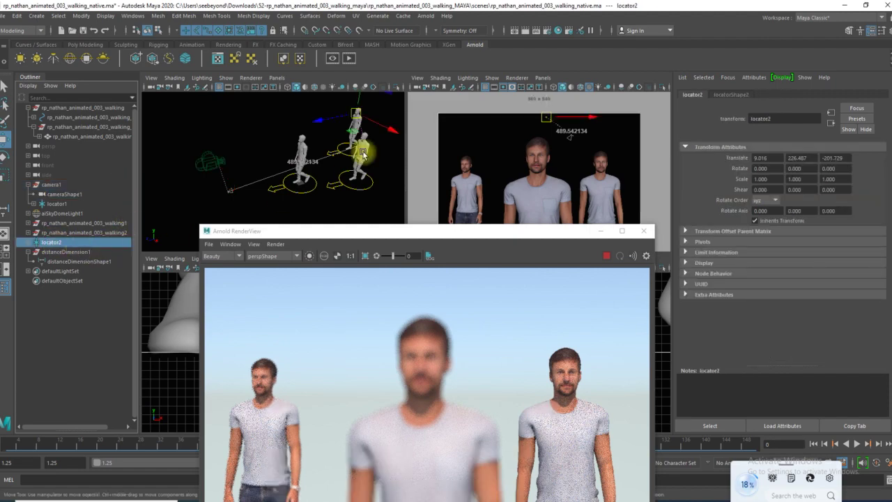
pyautogui.moveTo(362, 149); pyautogui.dragTo(362, 114)
pyautogui.moveTo(538, 155); pyautogui.dragTo(306, 140)
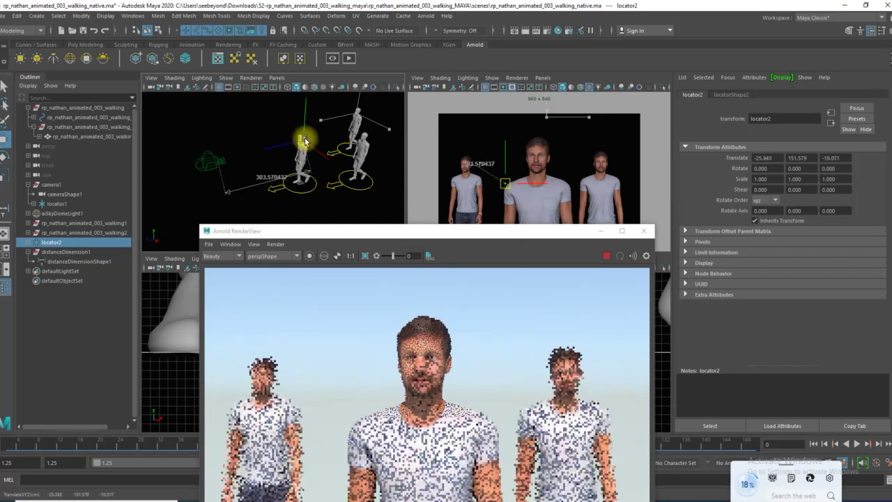
pyautogui.moveTo(306, 139); pyautogui.dragTo(305, 142)
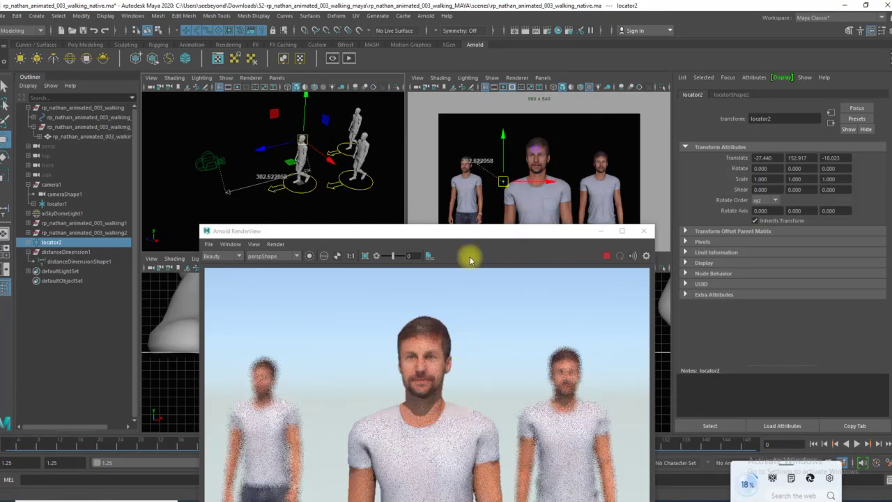
pyautogui.moveTo(470, 233)
pyautogui.mouseDown()
pyautogui.moveTo(687, 159)
pyautogui.moveTo(697, 126)
pyautogui.mouseUp()
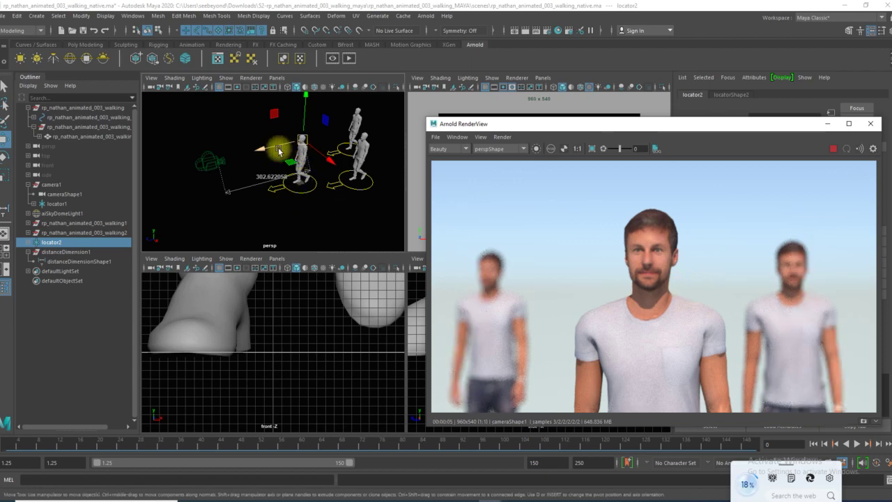
pyautogui.moveTo(278, 147); pyautogui.dragTo(256, 153)
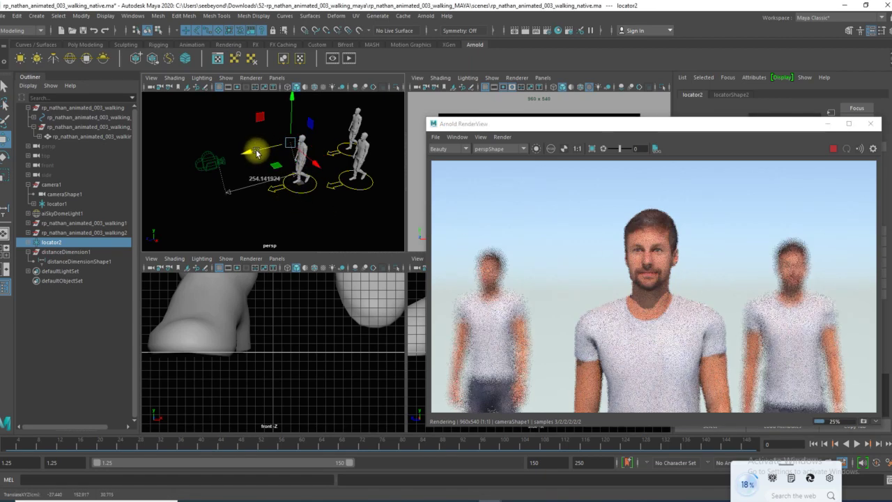
pyautogui.scroll(5, 686, 269)
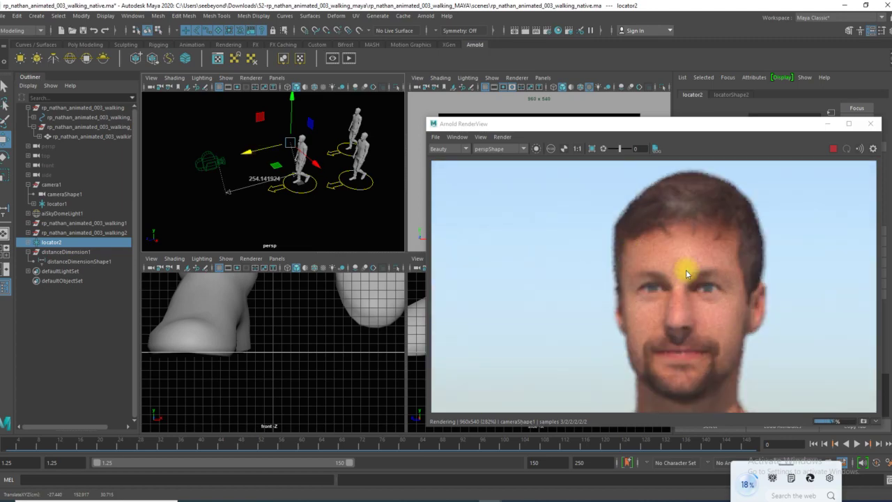
pyautogui.moveTo(289, 147)
pyautogui.mouseDown()
pyautogui.moveTo(256, 151)
pyautogui.moveTo(298, 145)
pyautogui.mouseUp()
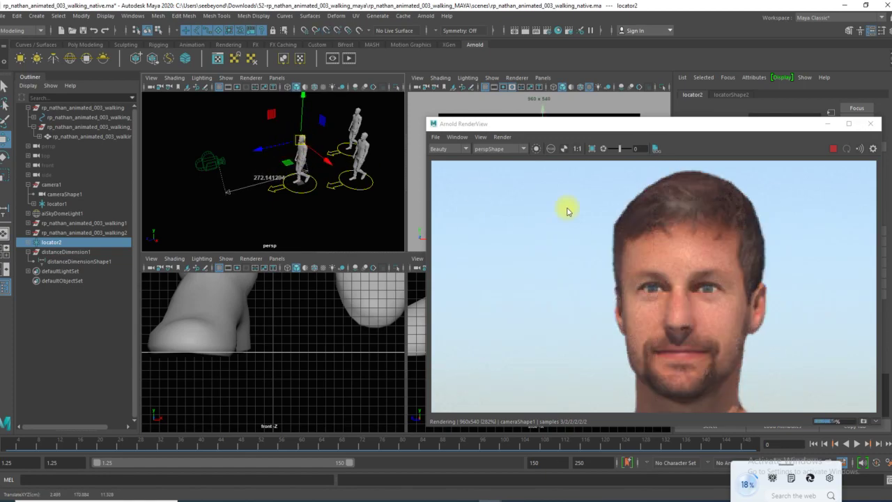
pyautogui.scroll(-4, 568, 211)
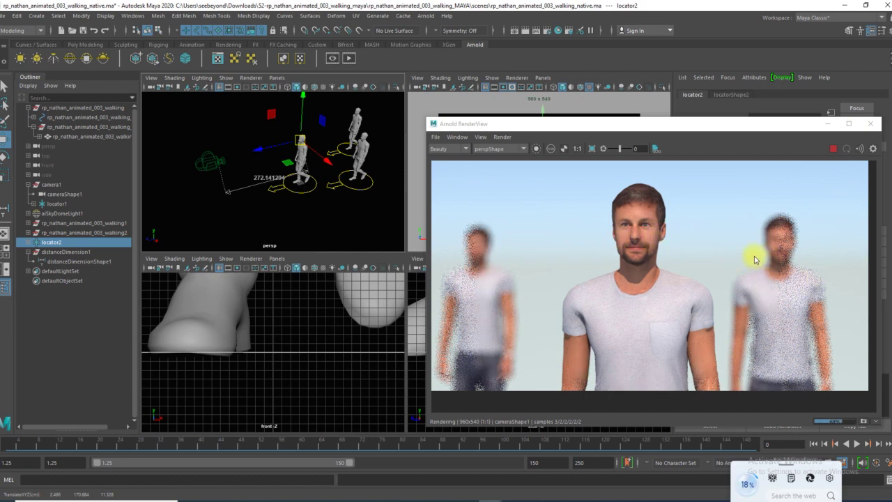
# With point snapping on, snap locator2 onto the left rear walker's head, measuring 614.81
pyautogui.moveTo(715, 124); pyautogui.dragTo(608, 197)
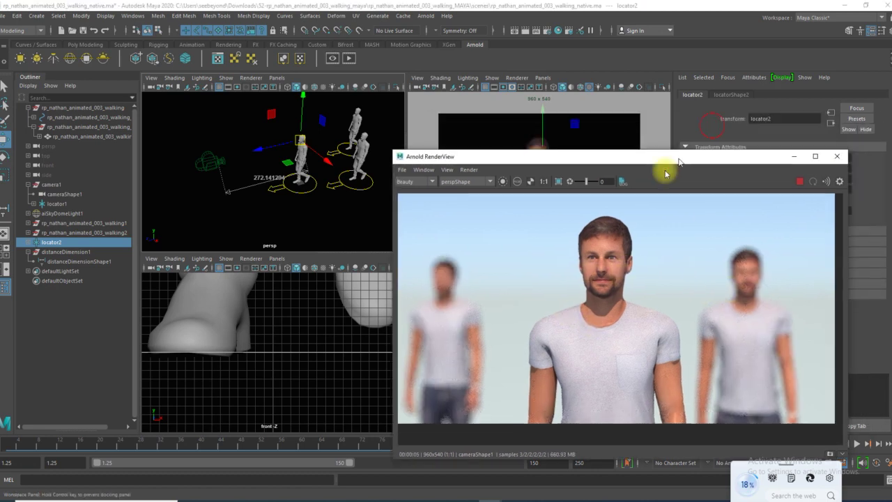
pyautogui.press('v')
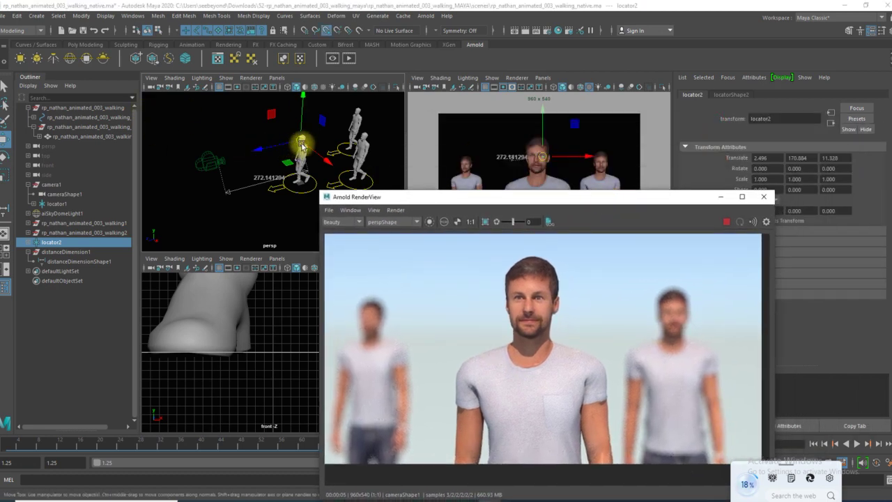
pyautogui.moveTo(301, 145); pyautogui.dragTo(362, 141)
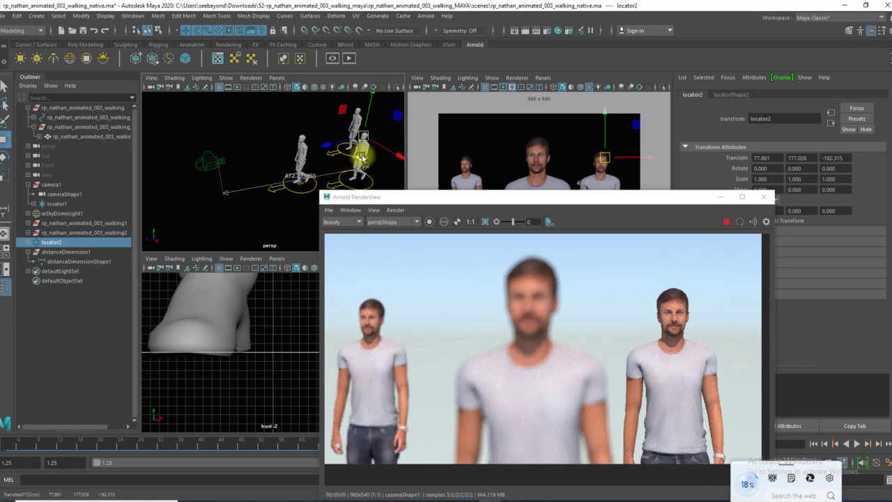
pyautogui.moveTo(362, 159); pyautogui.dragTo(356, 112)
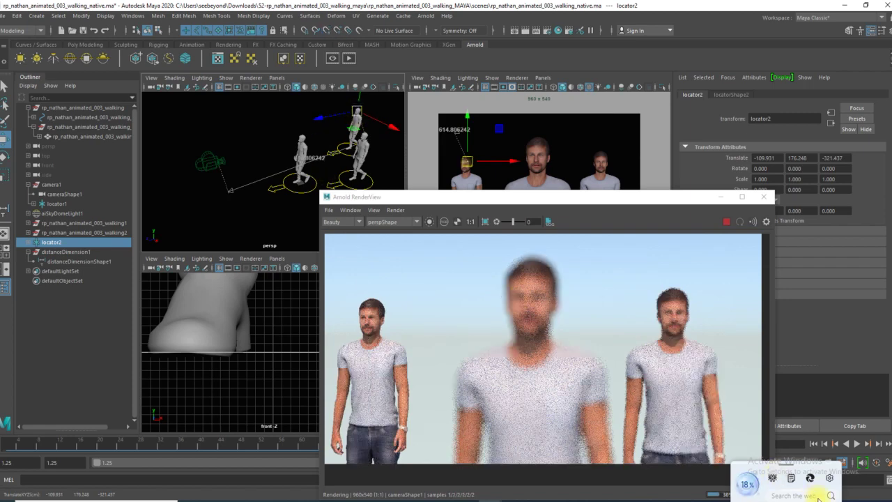